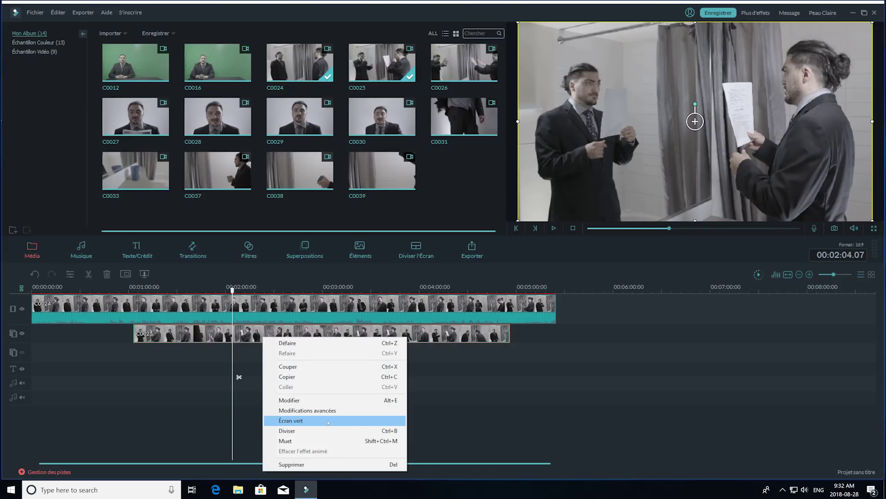
# Mask the C0025 overlay clip with a plain rectangle, width 0.54 and left offset 0.46, and preview the combined shot partway through.
pyautogui.click(329, 421)
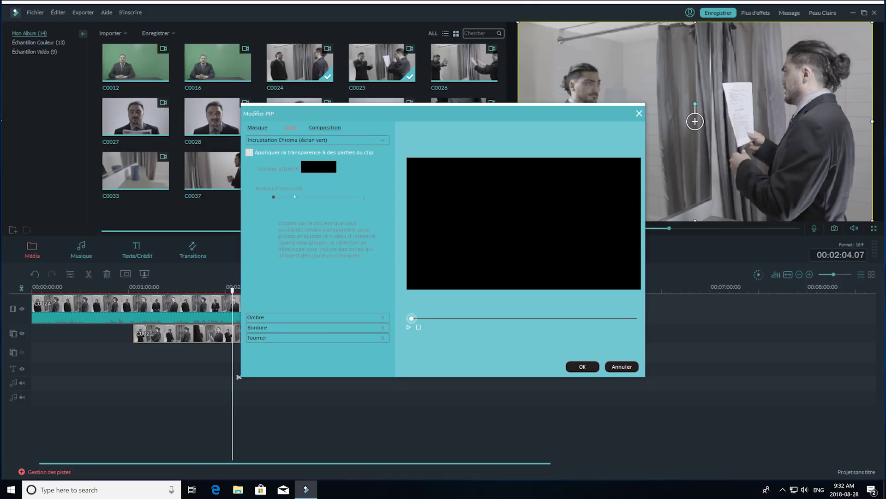
pyautogui.click(257, 128)
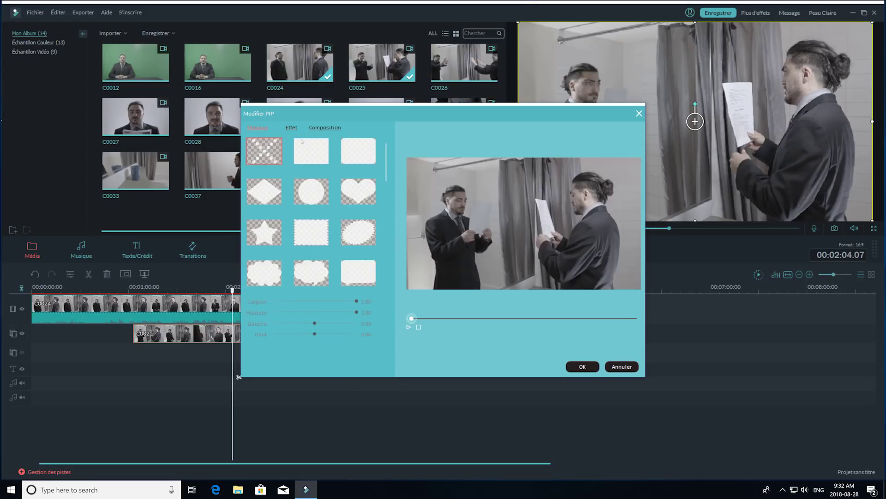
pyautogui.click(322, 155)
pyautogui.moveTo(357, 301); pyautogui.dragTo(319, 312)
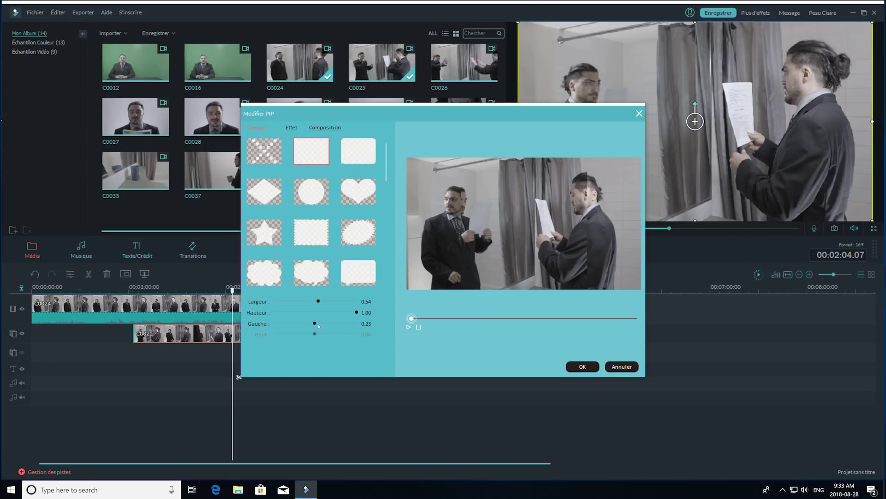
pyautogui.moveTo(314, 323); pyautogui.dragTo(355, 323)
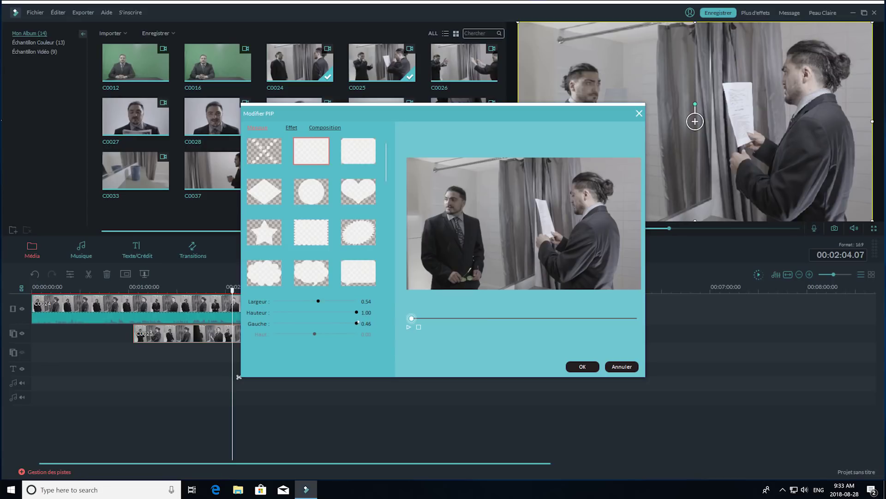
pyautogui.click(490, 318)
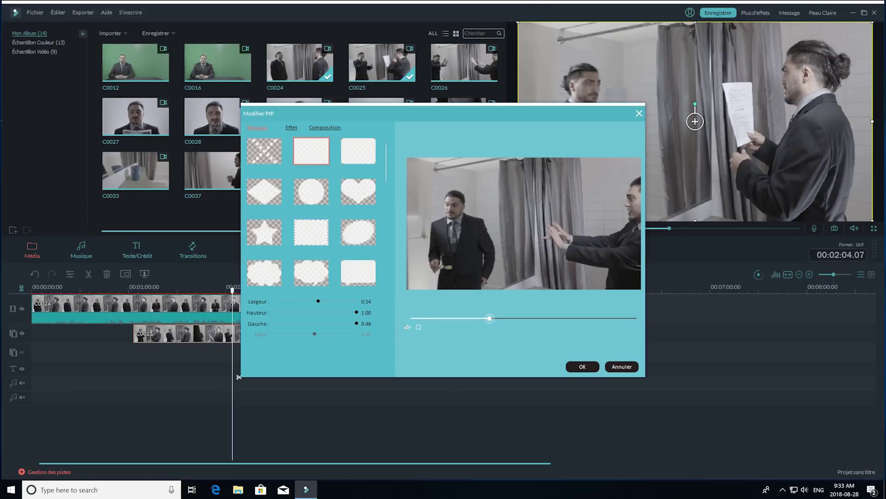
pyautogui.click(408, 327)
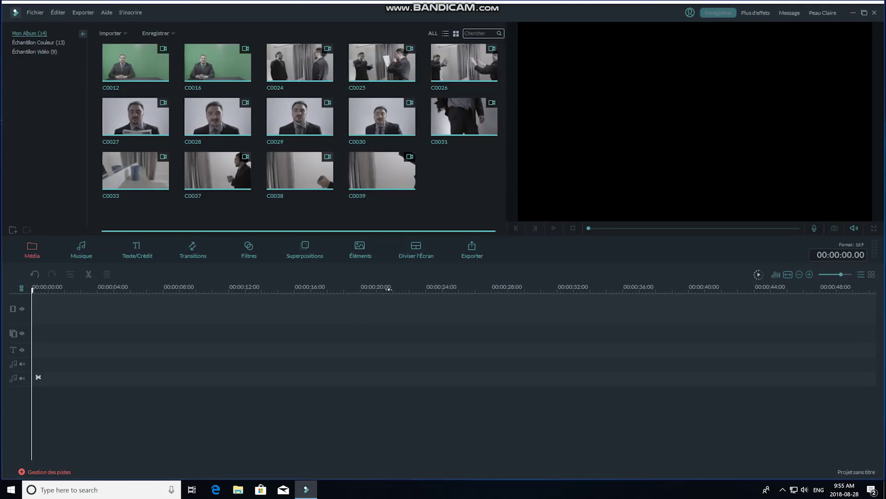
# Add the split-screen layout with two side-by-side vertical panes at the start of the video track.
pyautogui.click(417, 252)
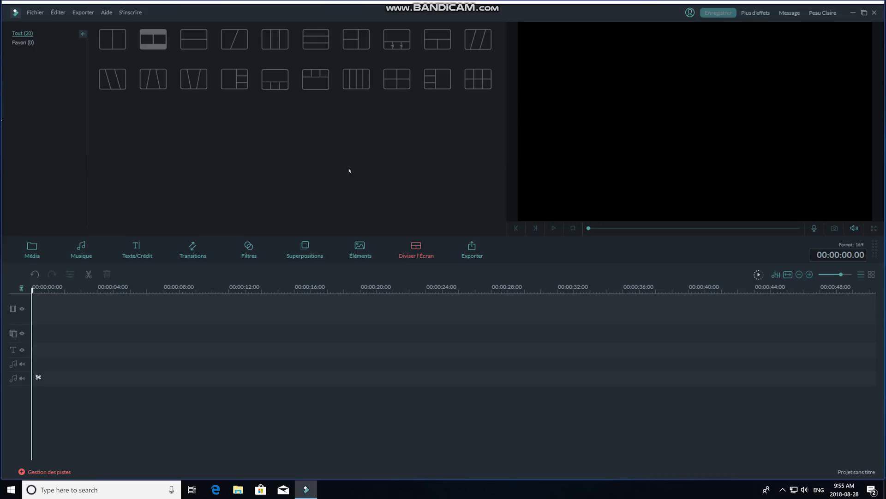
pyautogui.moveTo(118, 44); pyautogui.dragTo(137, 113)
pyautogui.moveTo(107, 246); pyautogui.dragTo(73, 305)
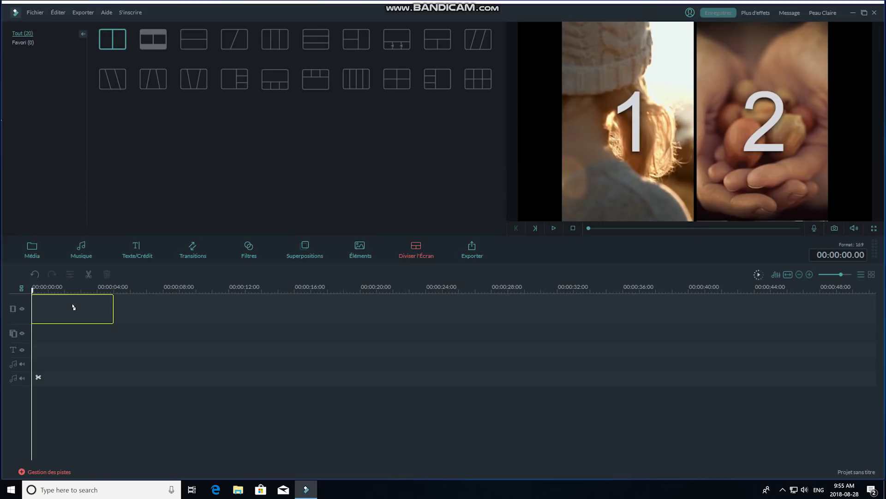
# Open the split screen for editing and fill its second pane with C0033 and its first pane with C0029.
pyautogui.doubleClick(76, 301)
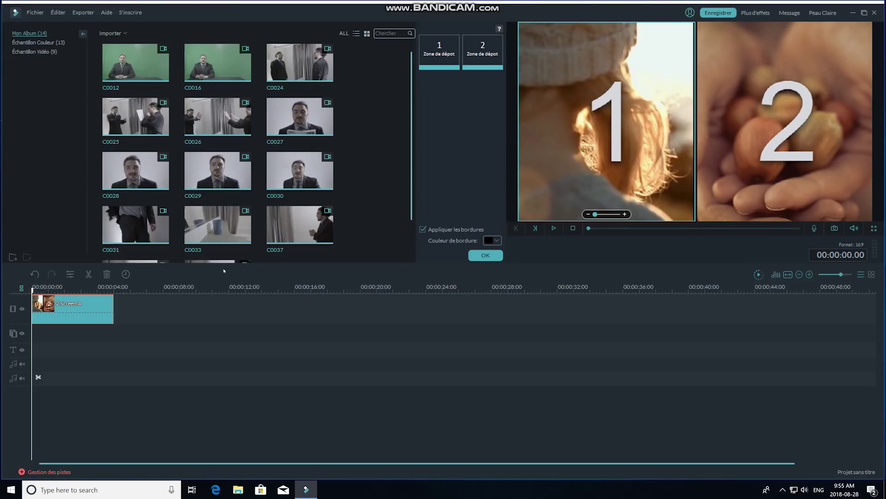
pyautogui.click(215, 225)
pyautogui.moveTo(478, 59); pyautogui.dragTo(478, 59)
pyautogui.moveTo(213, 181); pyautogui.dragTo(256, 169)
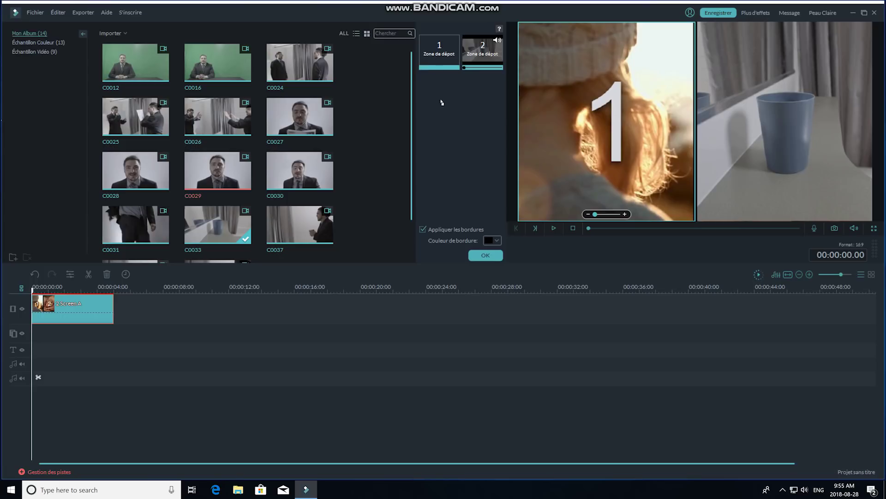
pyautogui.moveTo(435, 74); pyautogui.dragTo(438, 64)
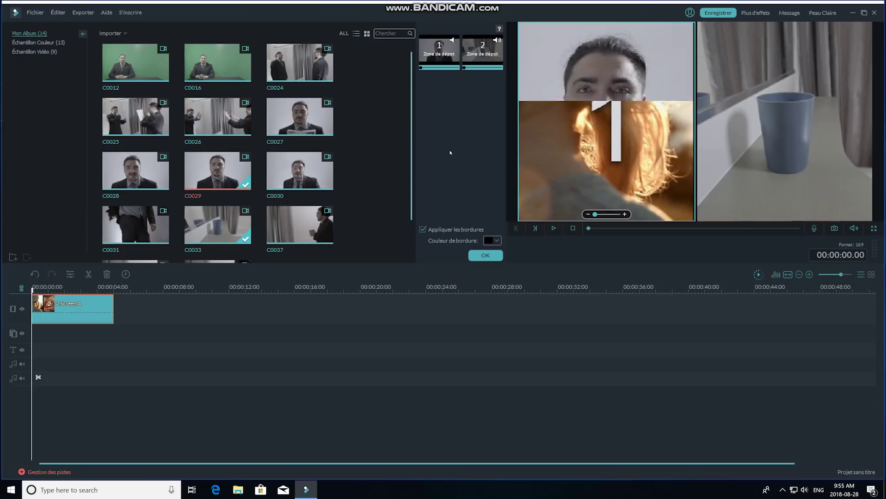
# Play back the split screen and select its second pane in the preview.
pyautogui.click(553, 228)
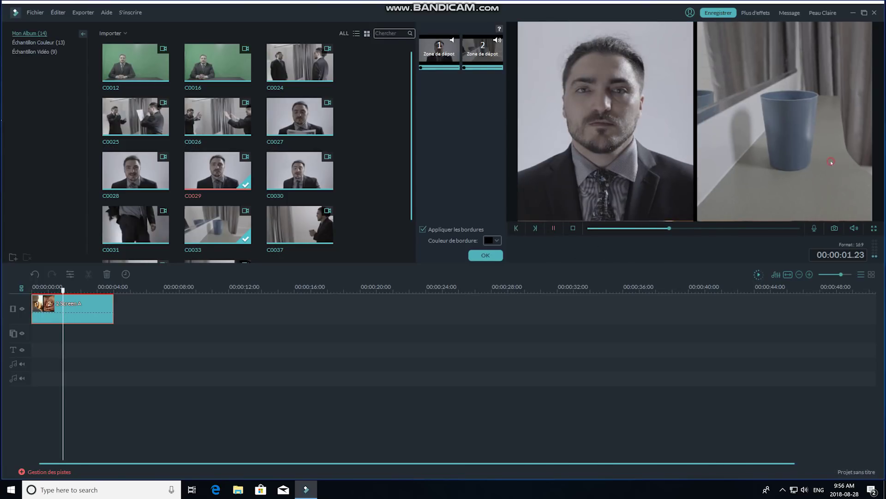
pyautogui.click(817, 164)
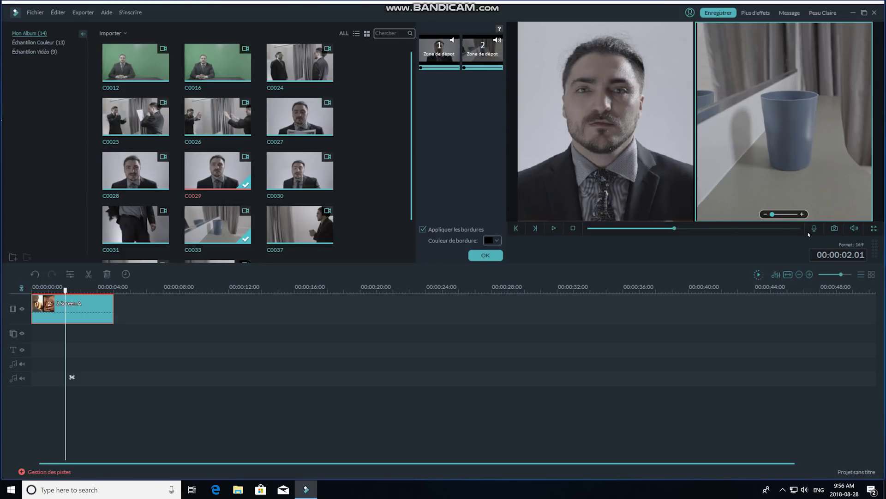
pyautogui.scroll(2, 809, 234)
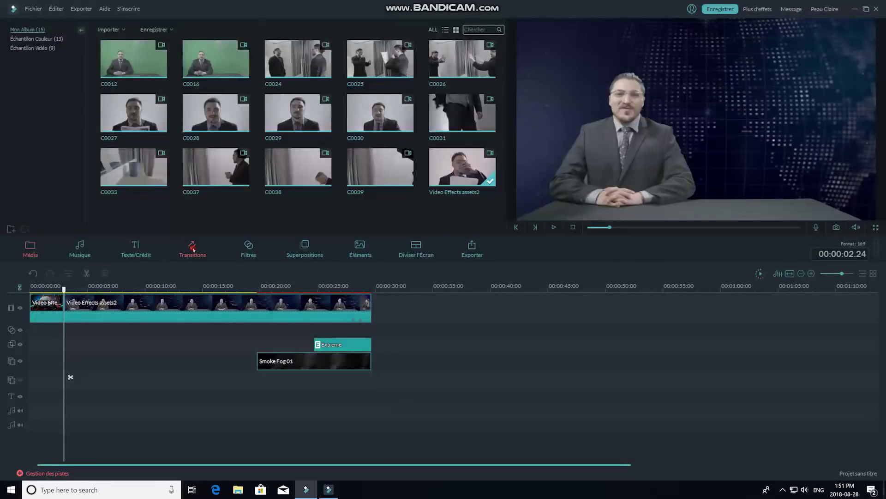
pyautogui.click(192, 247)
pyautogui.click(248, 250)
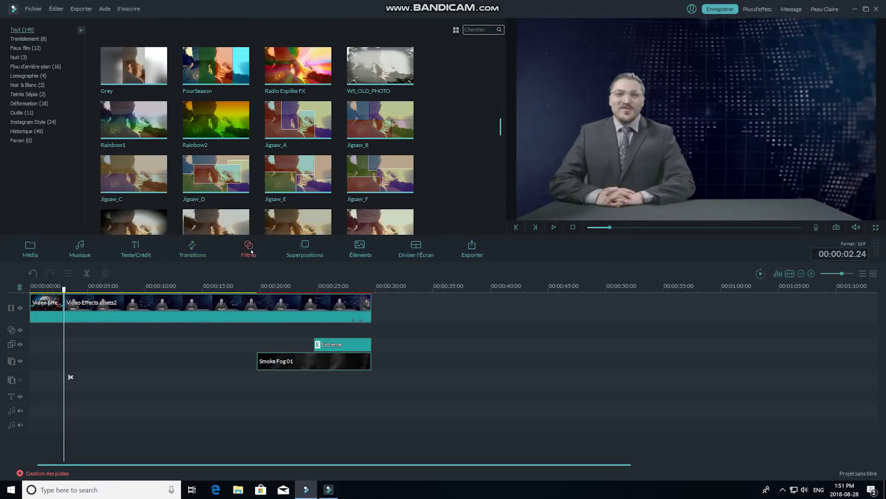
pyautogui.click(295, 252)
pyautogui.click(356, 249)
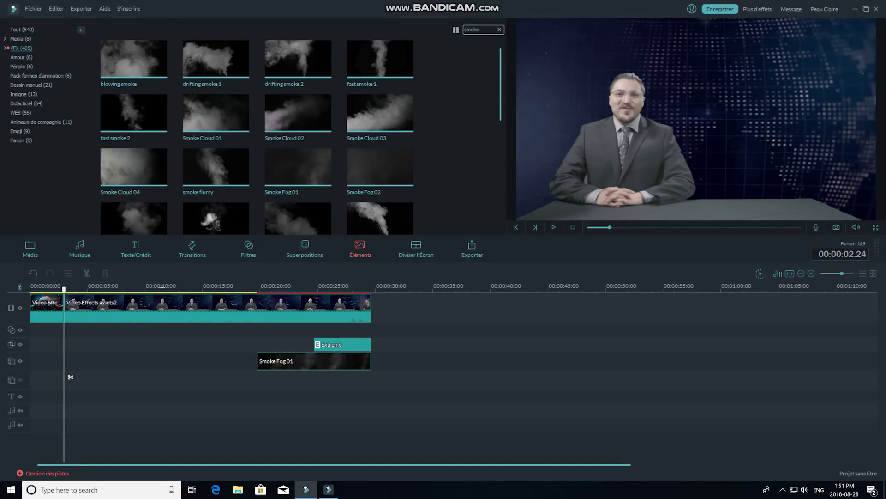
# Find the Chromatic Aberration filter by searching "chroma" and place it directly before the Extreme clip, above the start of Smoke Fog 01.
pyautogui.moveTo(64, 290); pyautogui.dragTo(262, 293)
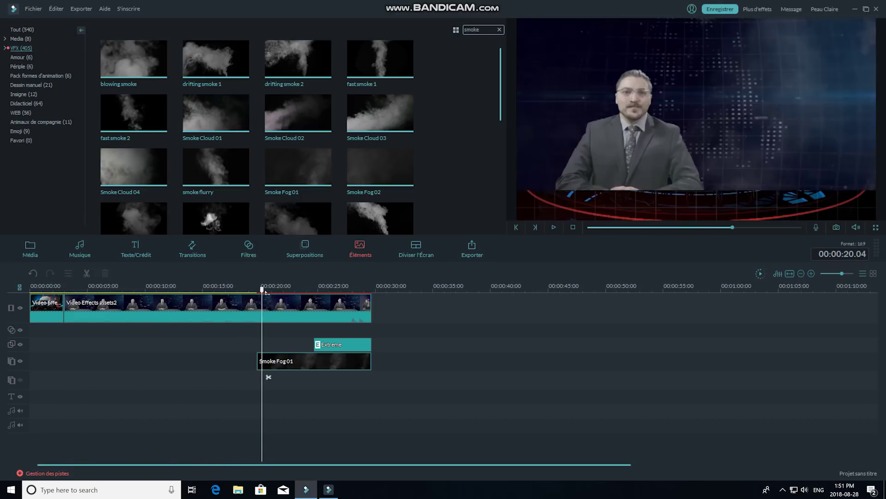
pyautogui.hotkey('alt', '5')
pyautogui.write('chroma')
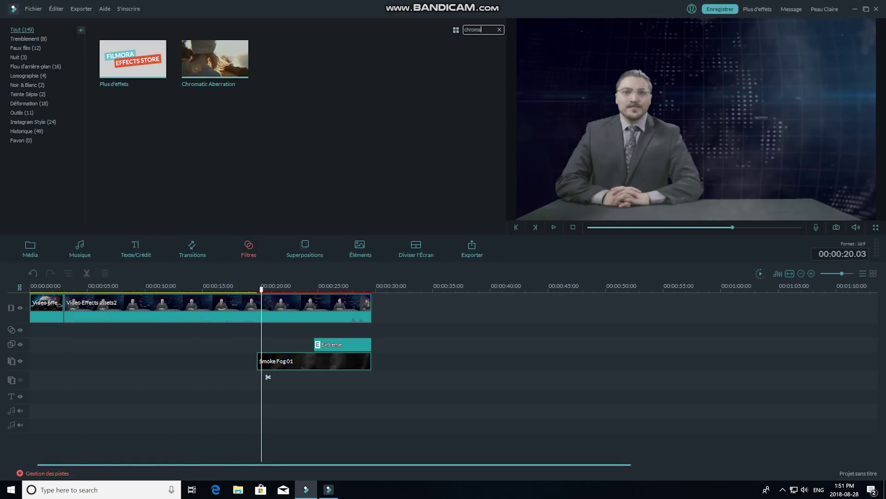
pyautogui.moveTo(215, 58)
pyautogui.moveTo(235, 50); pyautogui.dragTo(255, 344)
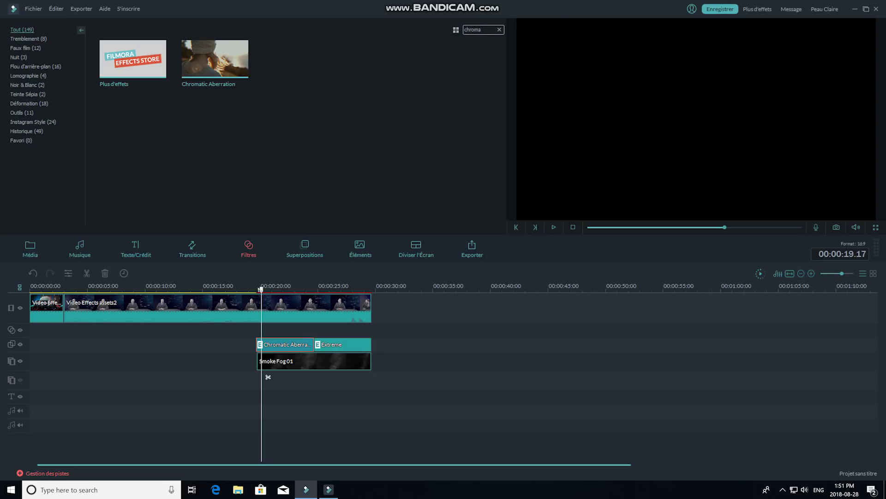
# Play the section with the Chromatic Aberration filter and move the playhead to 00:00:22.16.
pyautogui.click(251, 288)
pyautogui.press('space')
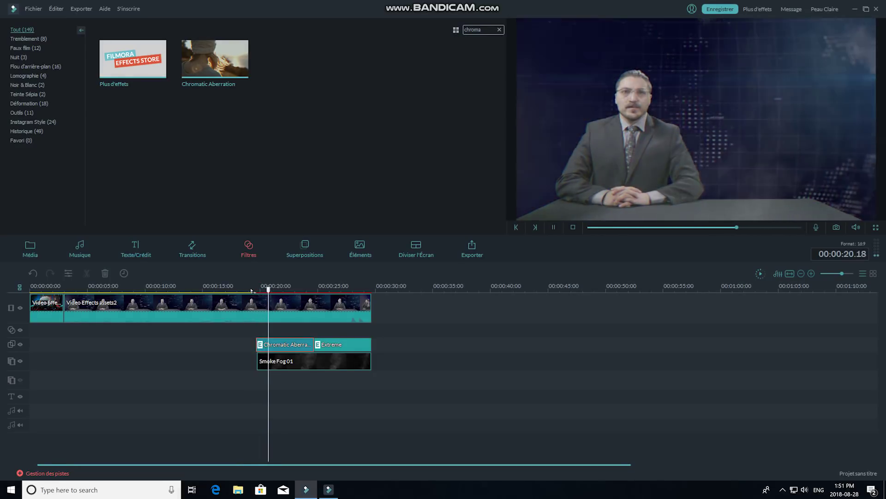
pyautogui.click(290, 289)
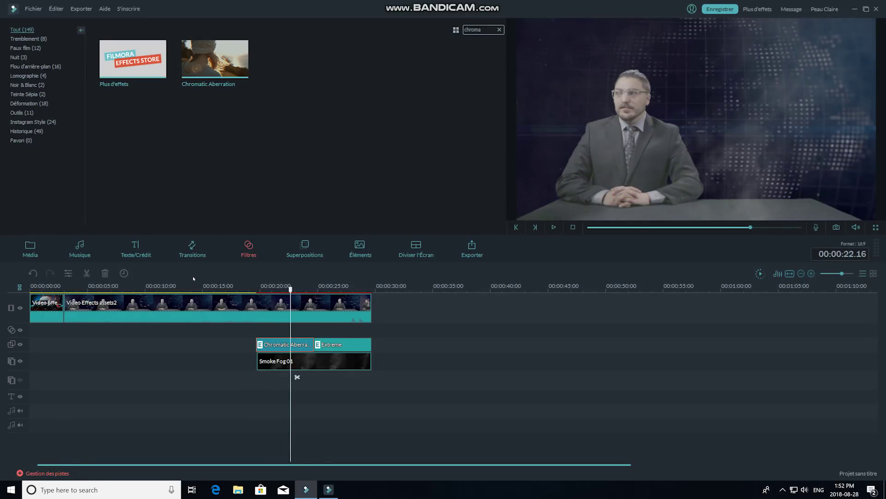
# Add the third News Set Breaking News transition to the start of the second Video Effects assets2 clip.
pyautogui.click(190, 254)
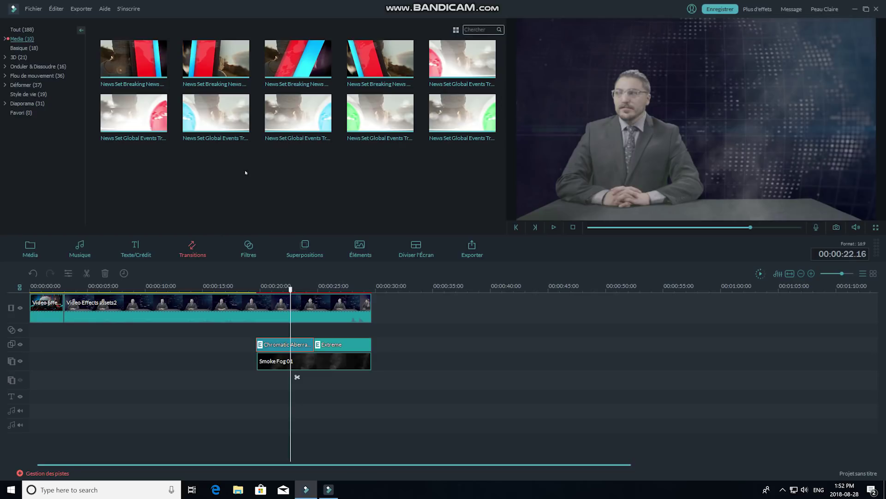
pyautogui.click(310, 61)
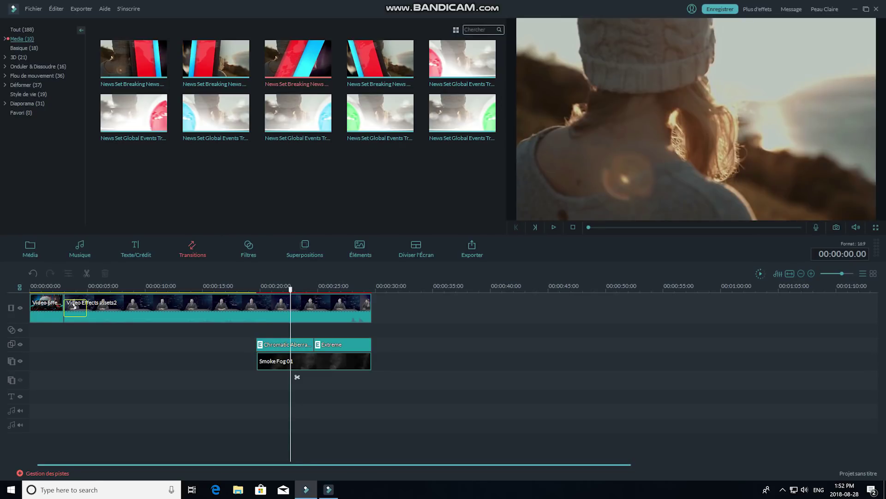
pyautogui.moveTo(73, 306); pyautogui.dragTo(74, 306)
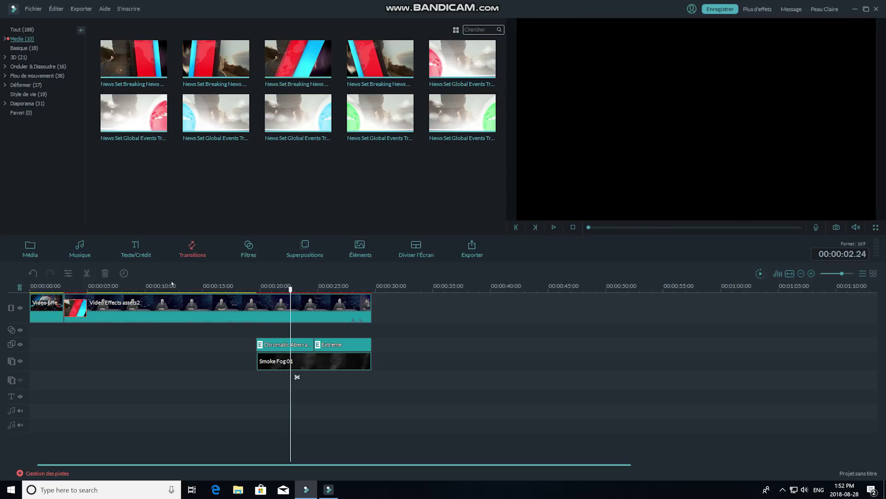
# Play the transition from the beginning of the timeline and recentre it over the cut between the two Video Effects assets2 clips.
pyautogui.moveTo(292, 289); pyautogui.dragTo(41, 289)
pyautogui.press('space')
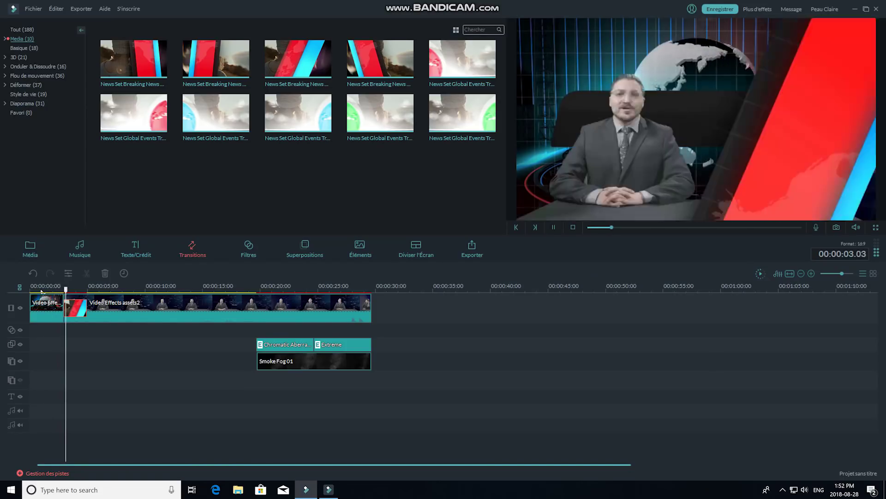
pyautogui.press('space')
pyautogui.moveTo(76, 311); pyautogui.dragTo(66, 295)
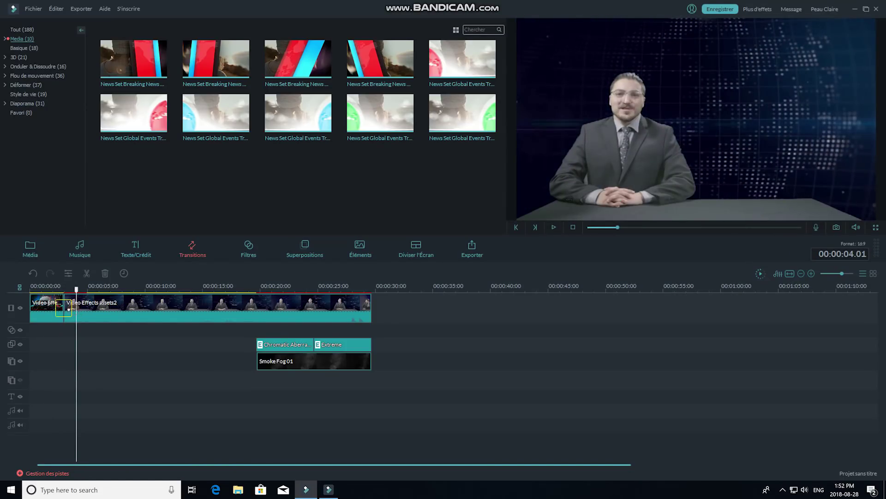
pyautogui.press('space')
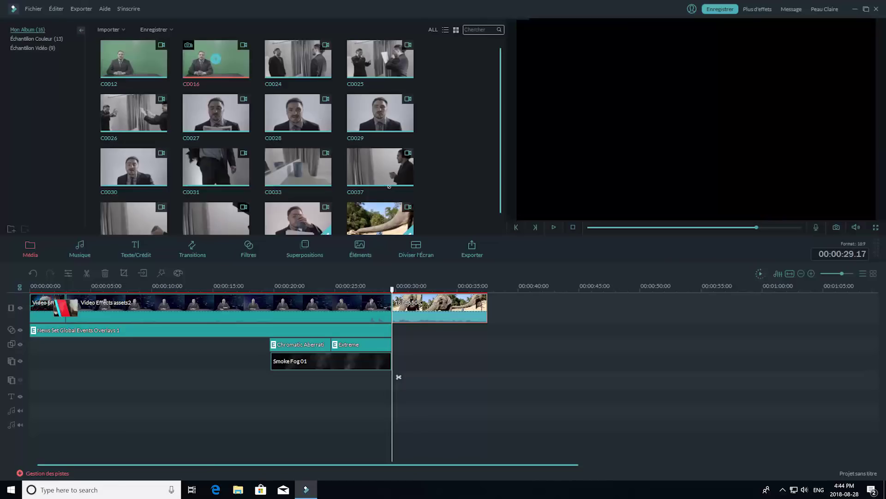
# Place green-screen clip C0016 on the overlay track below elephant clip 187A6508, and move the playhead to 00:00:33.07.
pyautogui.moveTo(483, 349); pyautogui.dragTo(402, 355)
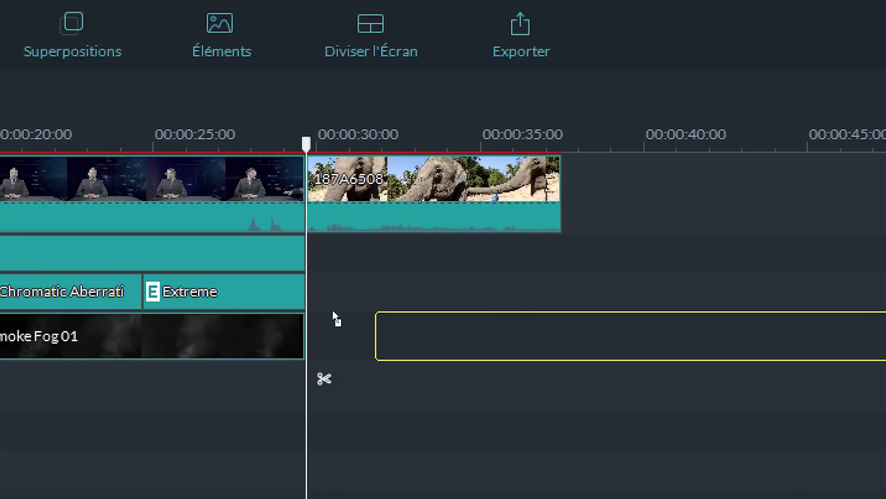
pyautogui.moveTo(333, 311); pyautogui.dragTo(319, 326)
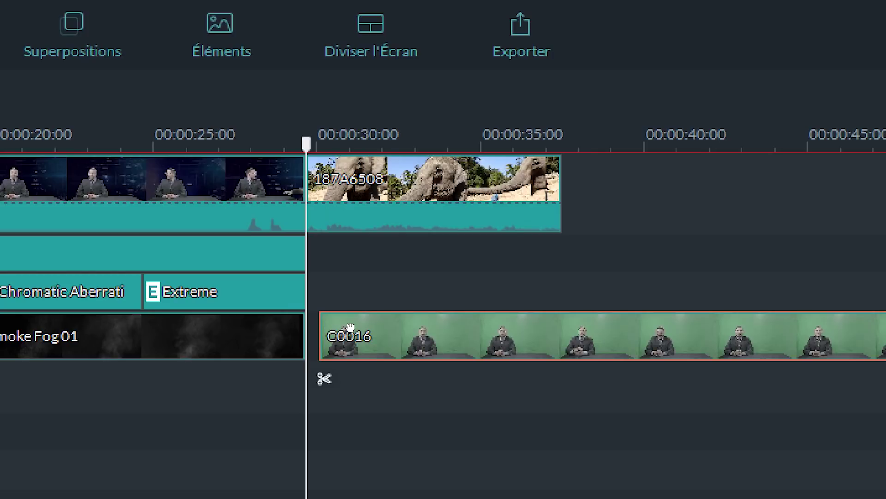
pyautogui.click(425, 141)
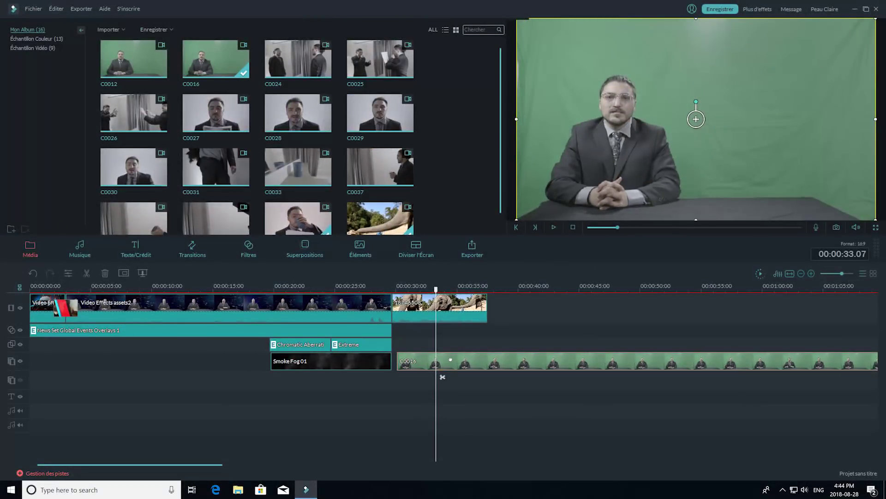
# Enable the green-screen chroma key on overlay clip C0016 and sample the green backdrop as the transparent colour.
pyautogui.rightClick(451, 359)
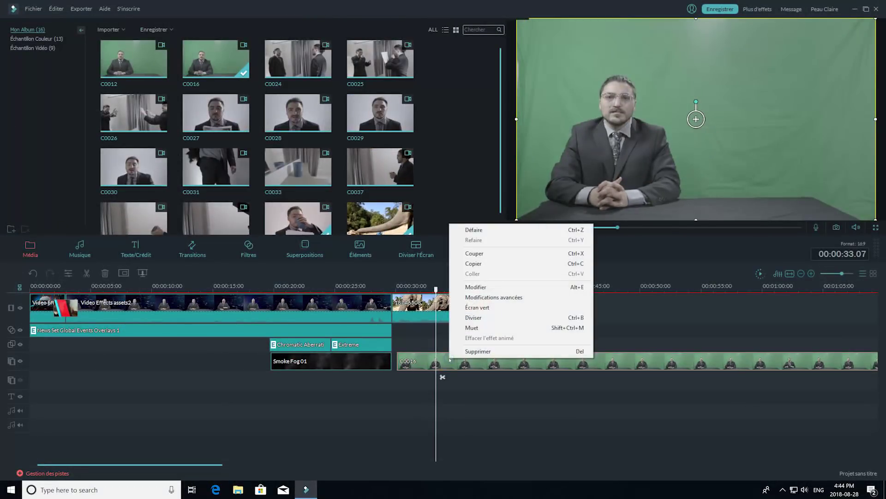
pyautogui.click(479, 308)
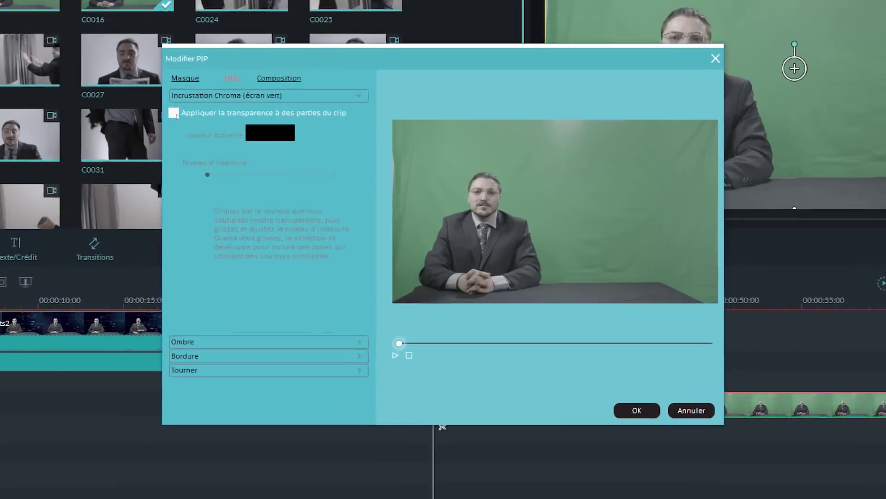
pyautogui.click(249, 151)
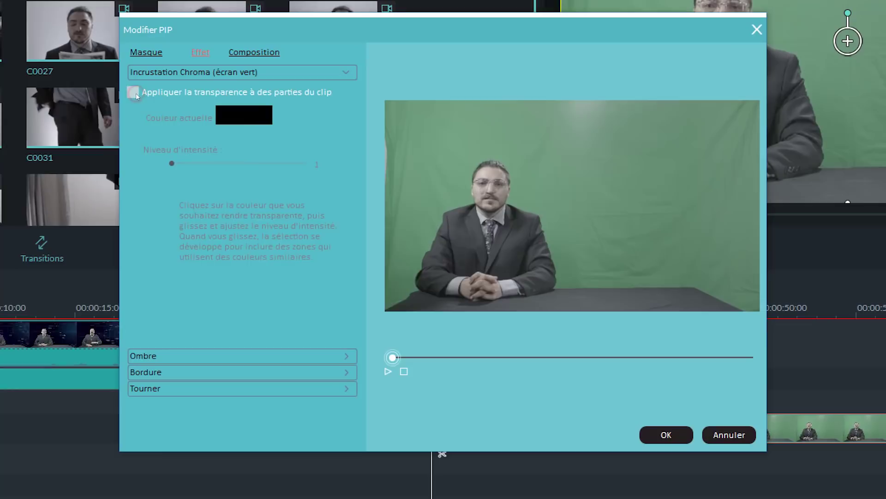
pyautogui.click(554, 176)
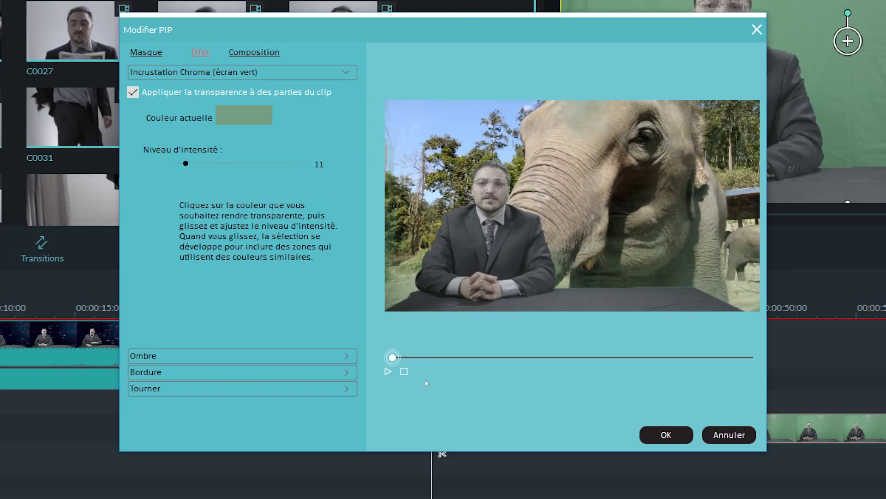
# Preview the keyed C0016 clip over the elephant footage and set the chroma key intensity level to 27.
pyautogui.click(387, 371)
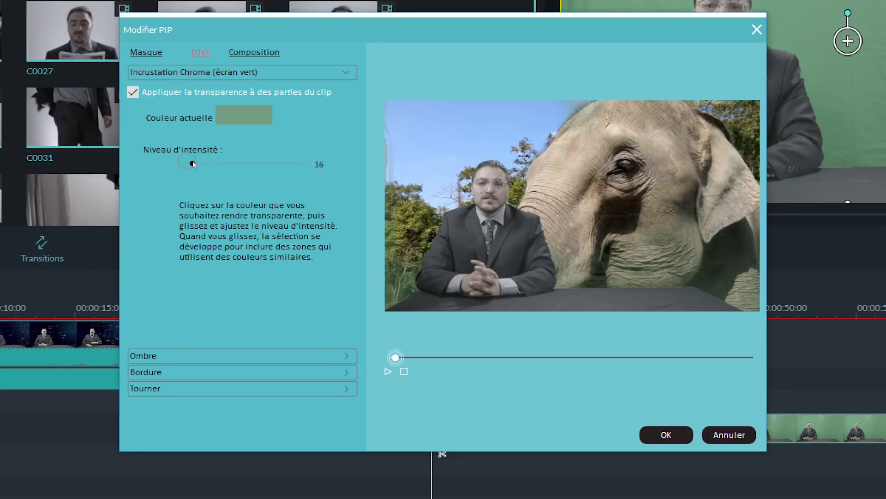
pyautogui.moveTo(191, 164); pyautogui.dragTo(200, 163)
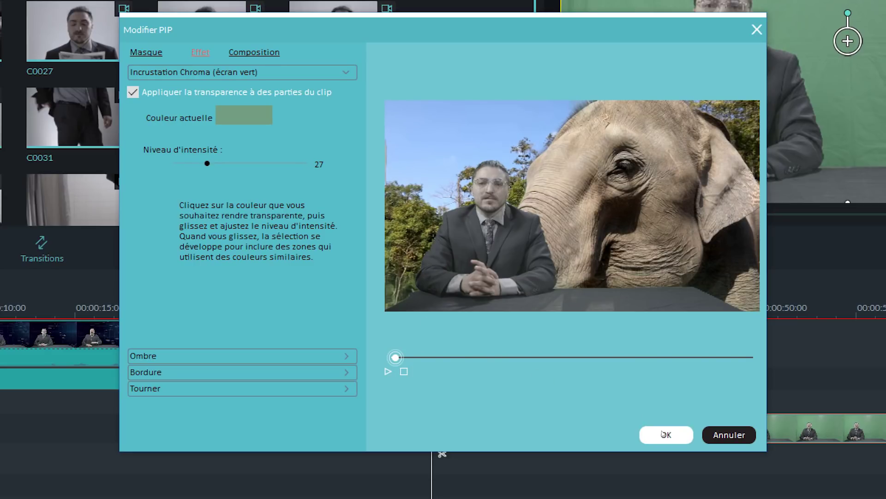
pyautogui.click(387, 370)
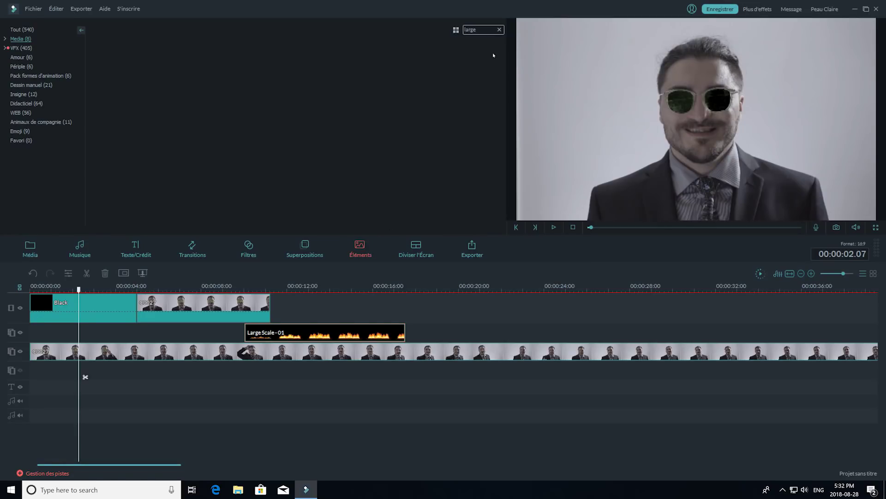
# Search the VFX elements for "large" and place Large Scale - 02 at the start of the overlay track holding Large Scale - 01.
pyautogui.click(498, 30)
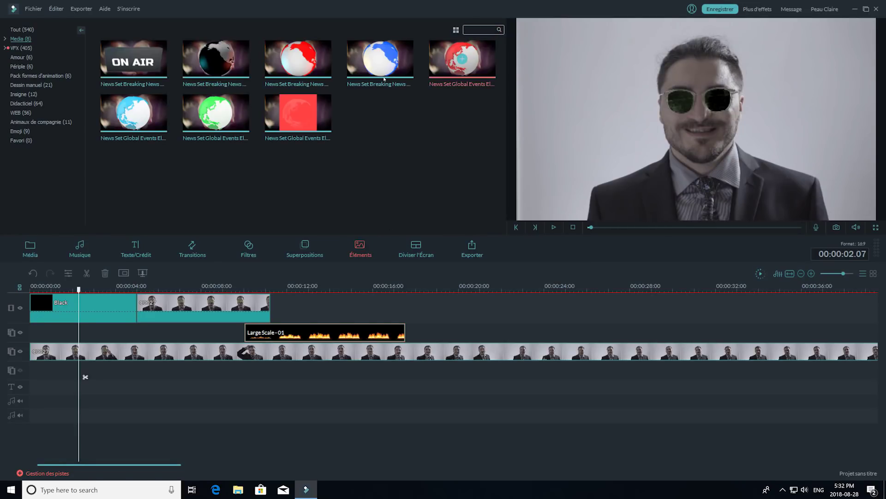
pyautogui.click(19, 48)
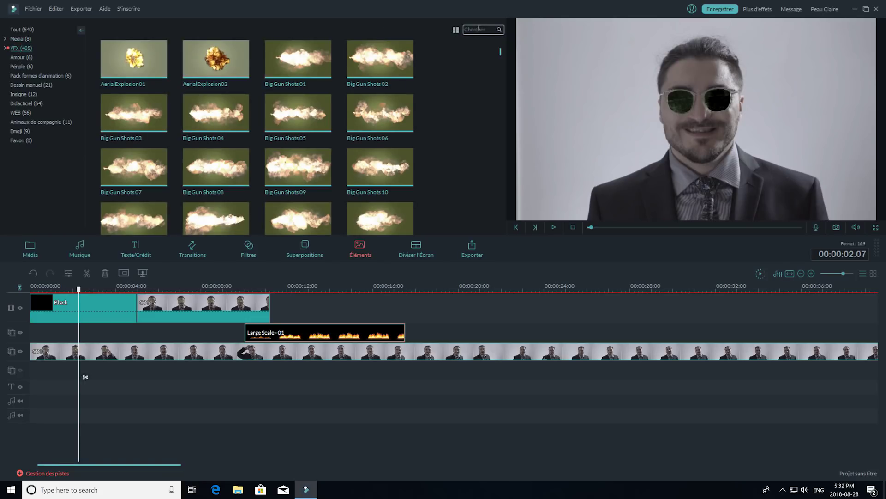
pyautogui.write('large')
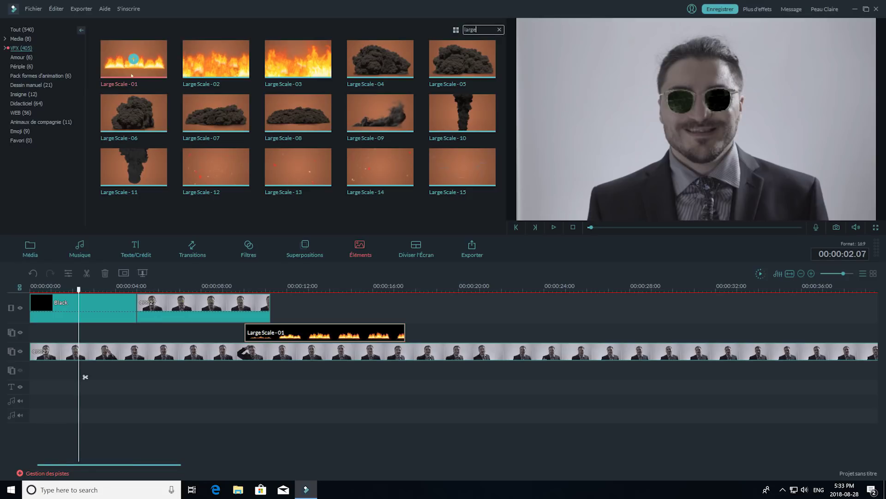
pyautogui.click(235, 70)
pyautogui.moveTo(77, 298); pyautogui.dragTo(33, 330)
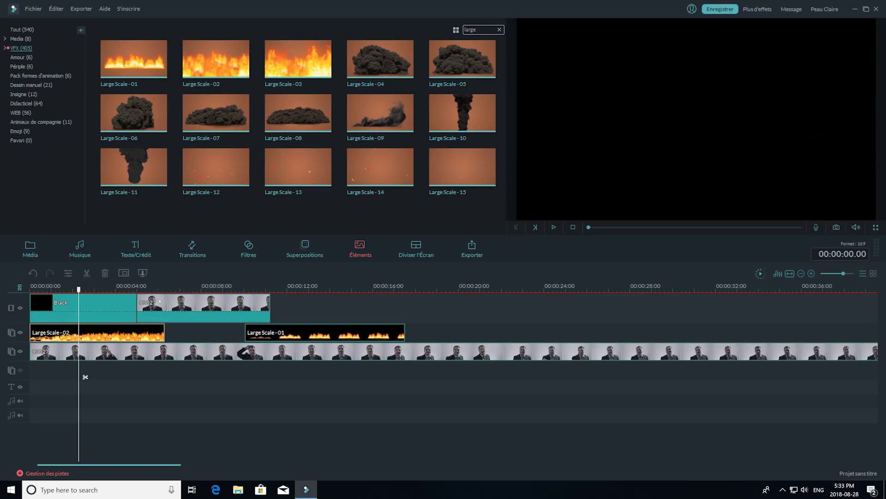
# Move the playhead to 00:00:00.00, then shrink and reposition the Large Scale - 02 fire overlay over the man's sunglasses.
pyautogui.moveTo(85, 376); pyautogui.dragTo(36, 377)
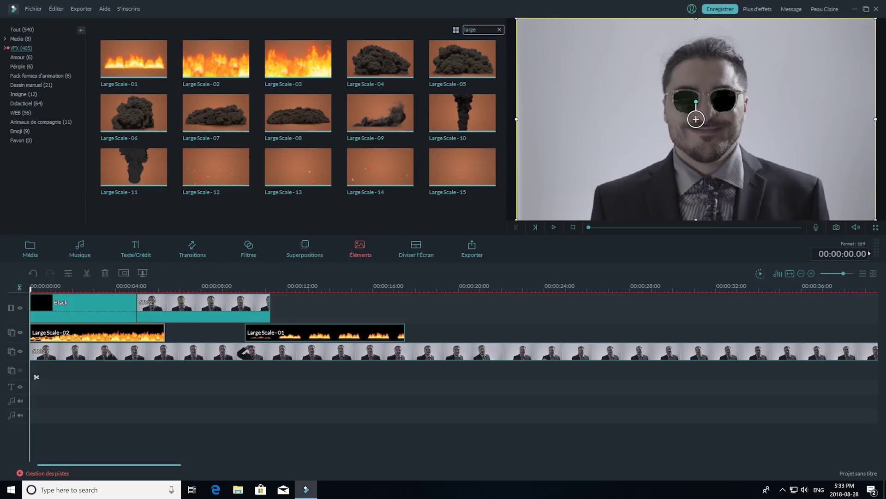
pyautogui.moveTo(517, 19); pyautogui.dragTo(691, 117)
pyautogui.moveTo(774, 189); pyautogui.dragTo(695, 103)
pyautogui.moveTo(797, 29); pyautogui.dragTo(762, 51)
pyautogui.moveTo(613, 51); pyautogui.dragTo(665, 76)
pyautogui.moveTo(706, 130); pyautogui.dragTo(697, 113)
pyautogui.moveTo(758, 61); pyautogui.dragTo(778, 50)
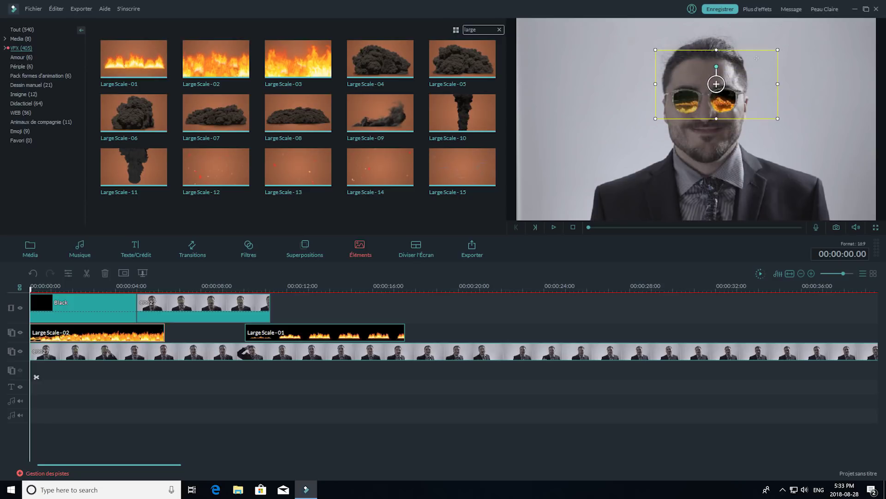
# Enlarge the Large Scale - 02 fire overlay up and outward to cover both sunglass lenses, and play the timeline from the start.
pyautogui.moveTo(656, 49); pyautogui.dragTo(628, 34)
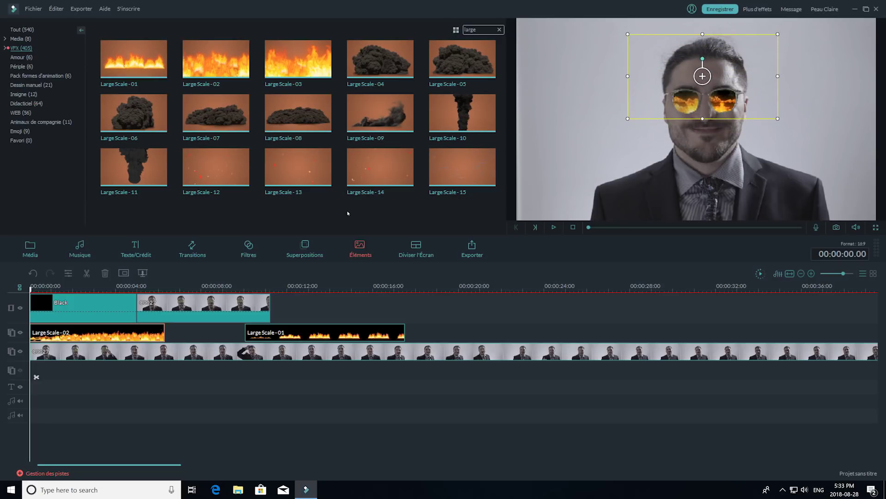
pyautogui.click(36, 377)
pyautogui.press('space')
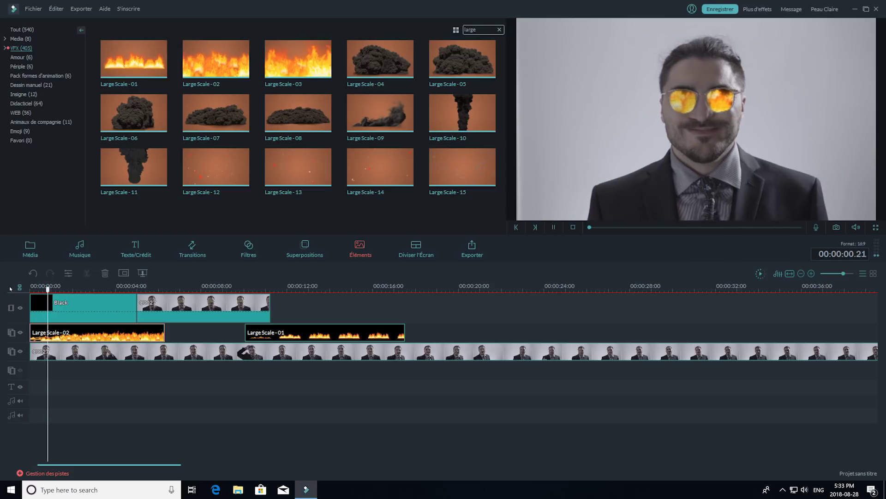